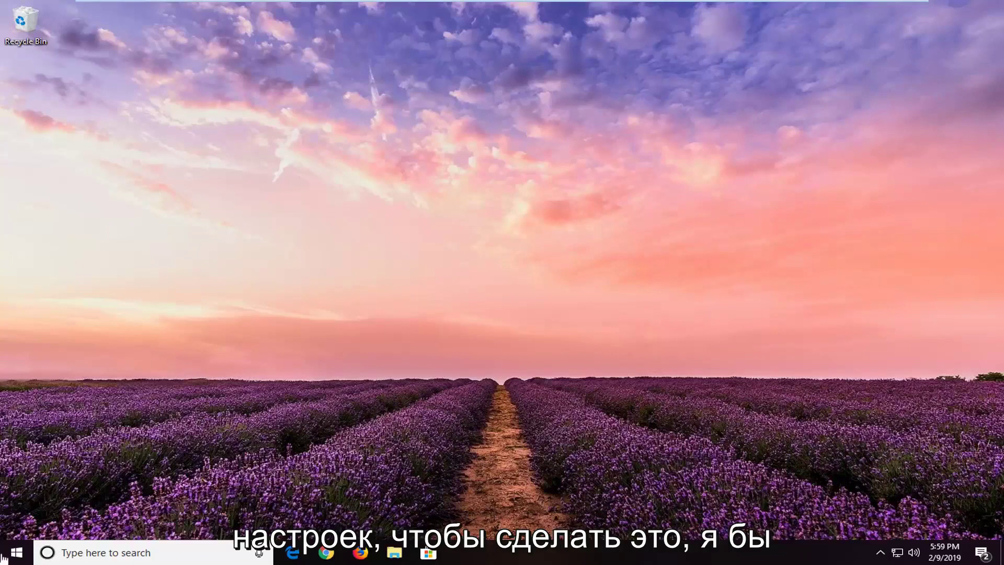
- Search the Start menu for 'windows update' to list its settings options
left_click(14, 559)
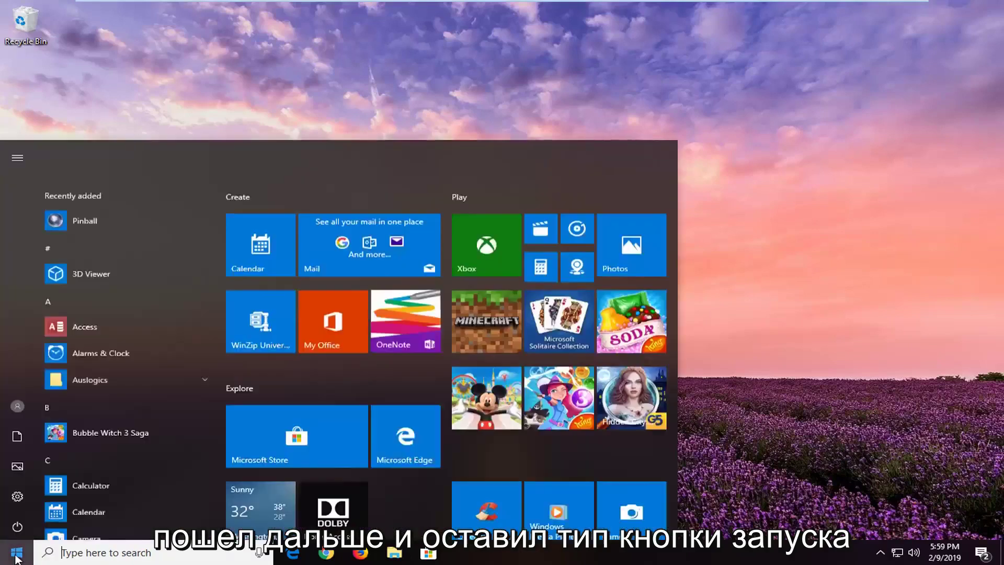
type("windows update")
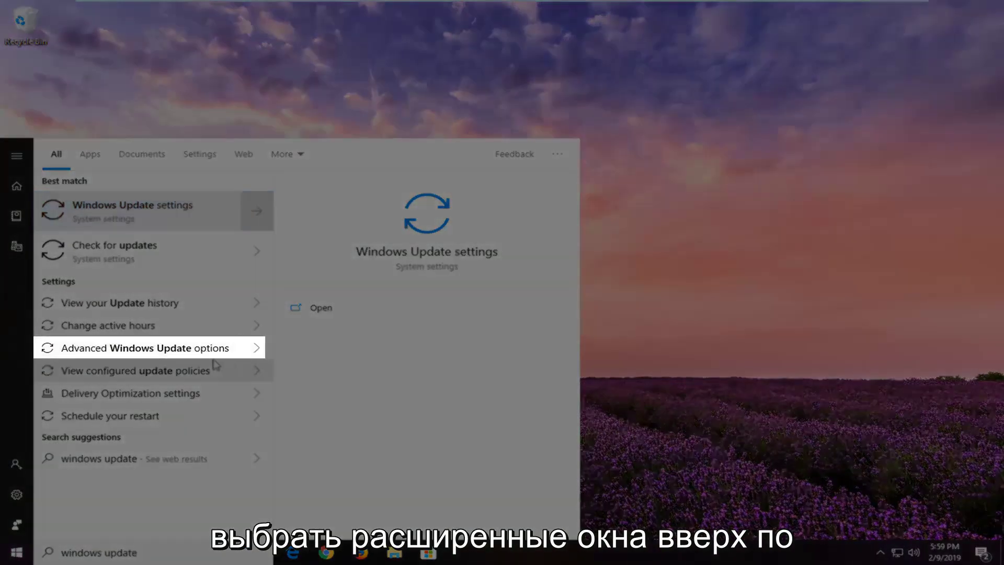
left_click(218, 352)
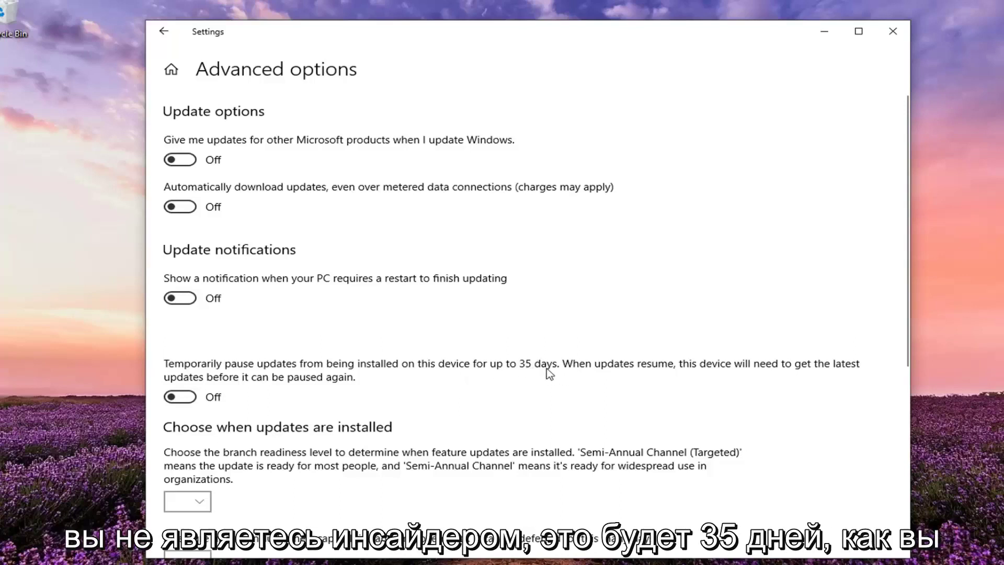
left_click(179, 397)
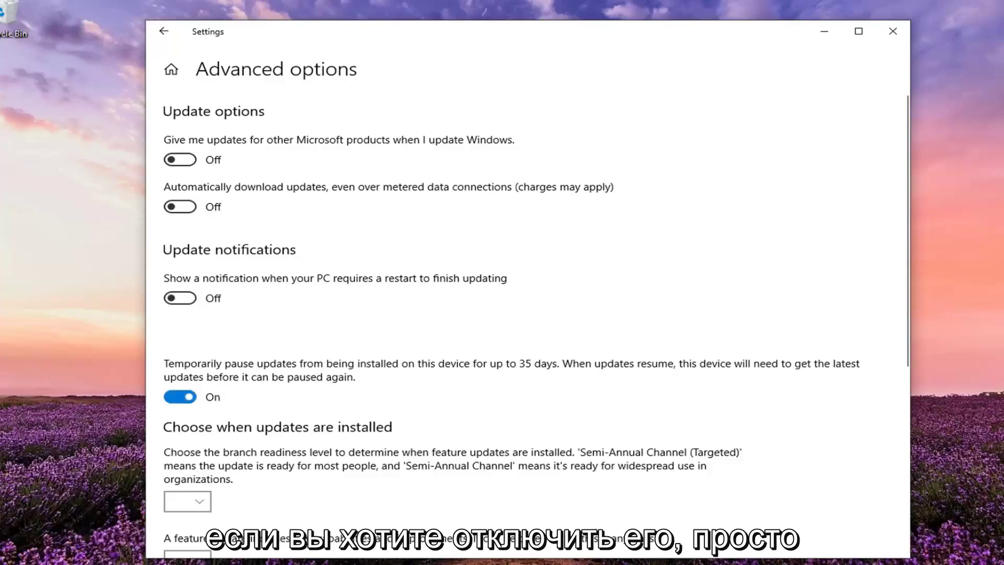
left_click(179, 397)
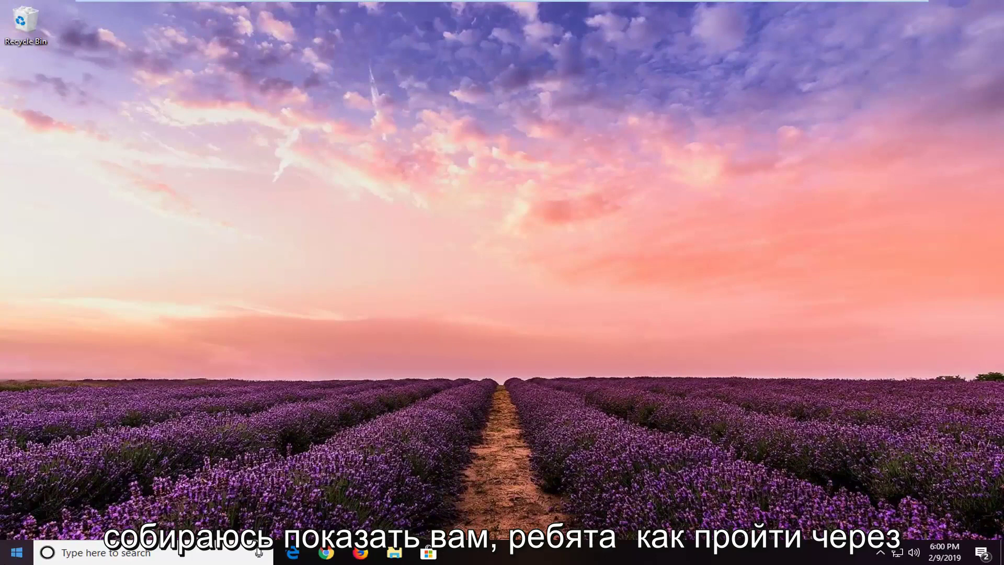
- Launch Edit group policy from a Start menu search for 'local group policy'
left_click(6, 554)
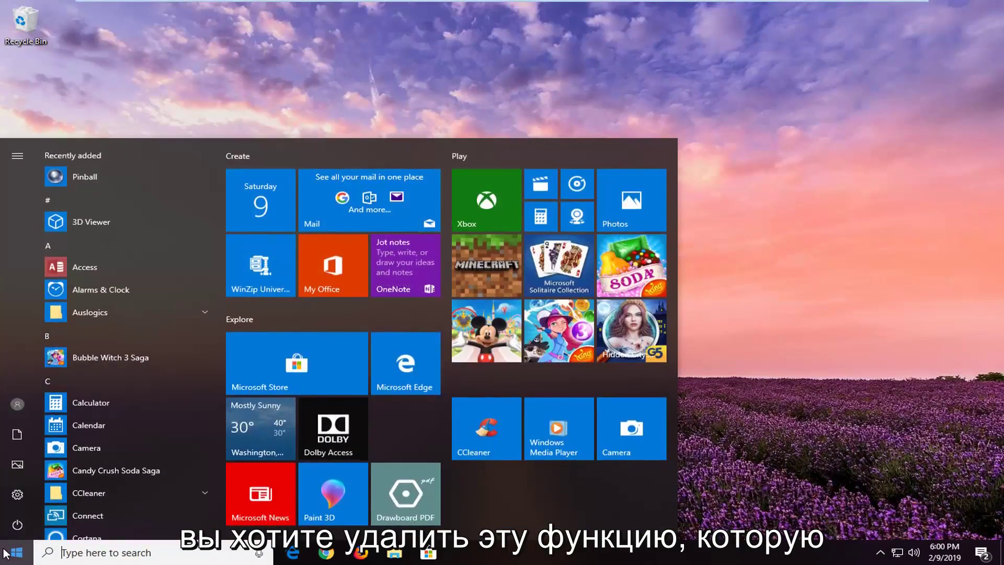
type("local group ")
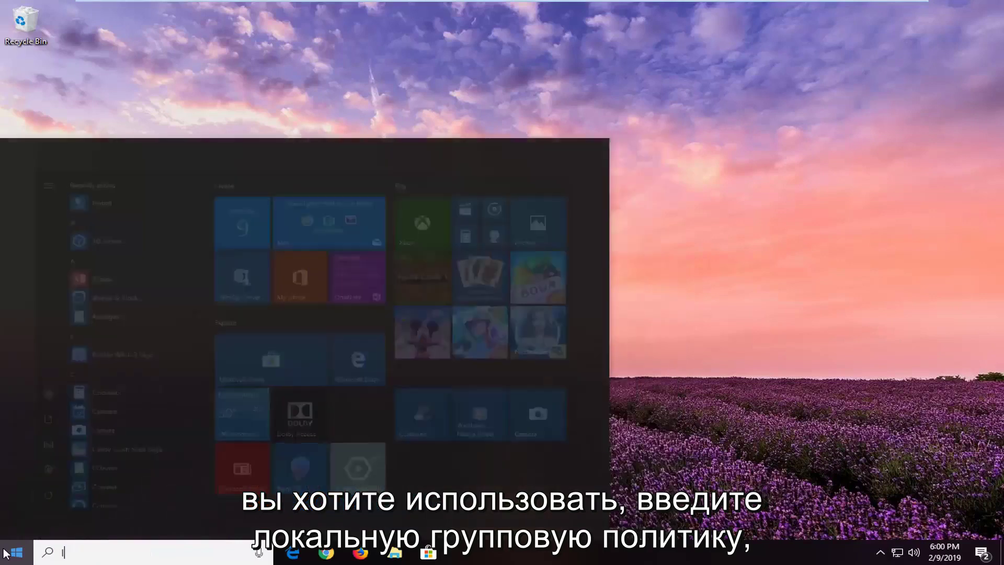
type("policy")
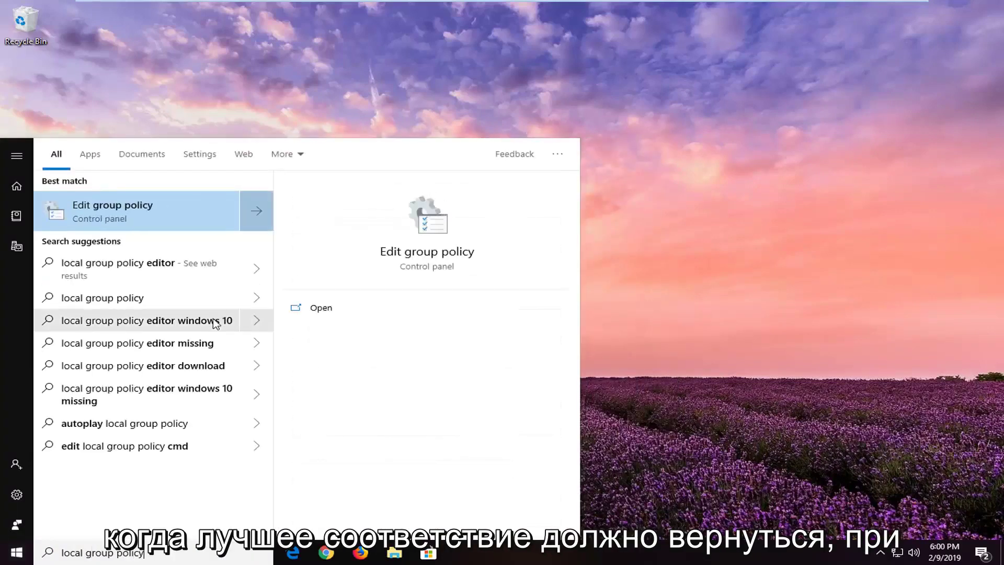
left_click(125, 219)
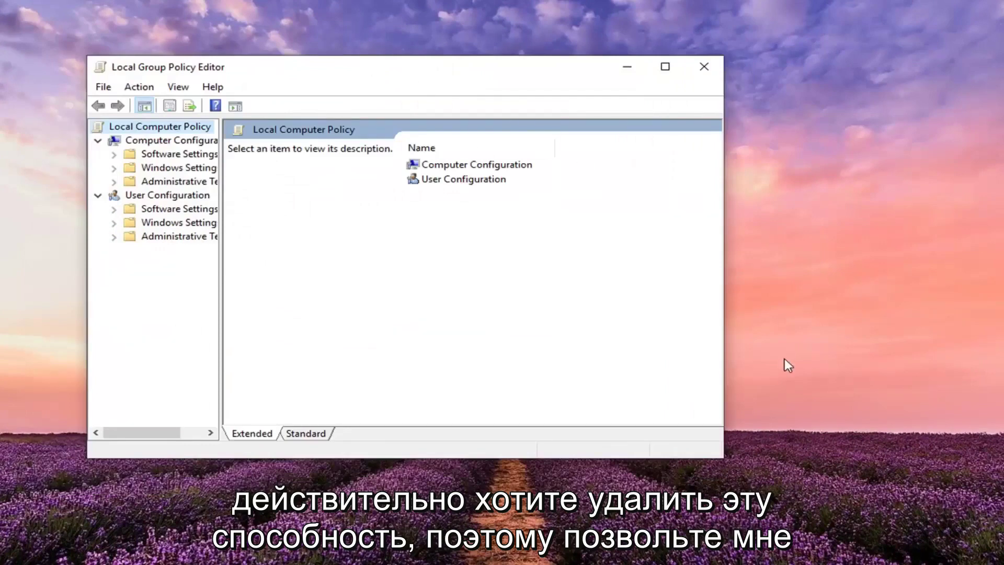
- Enlarge the editor window, widen the tree pane, and collapse User Configuration
left_click_drag(723, 456, 912, 517)
left_click_drag(221, 249, 369, 249)
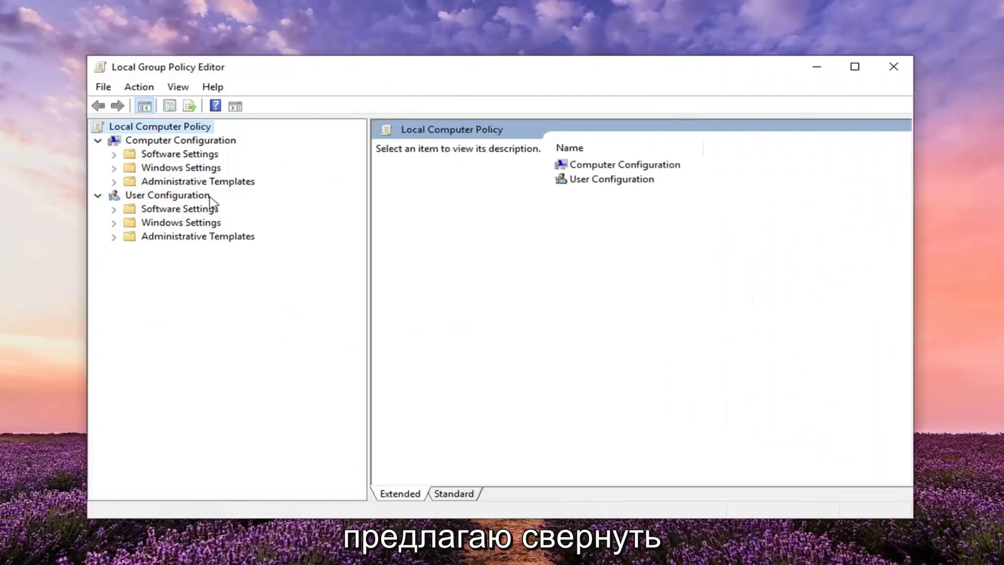
left_click(119, 194)
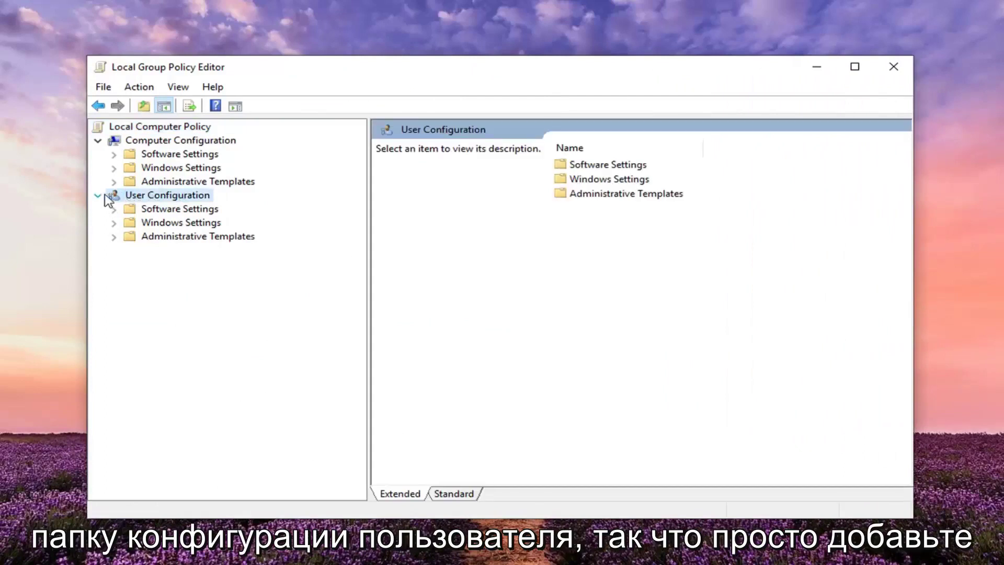
left_click(97, 196)
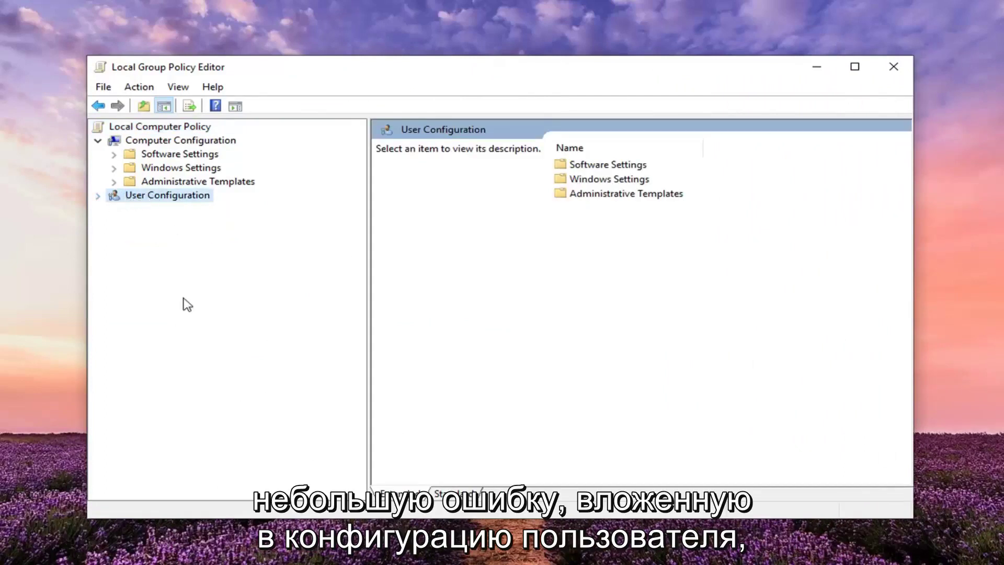
- Expand Computer Configuration > Administrative Templates > Windows Components in the tree
left_click(160, 141)
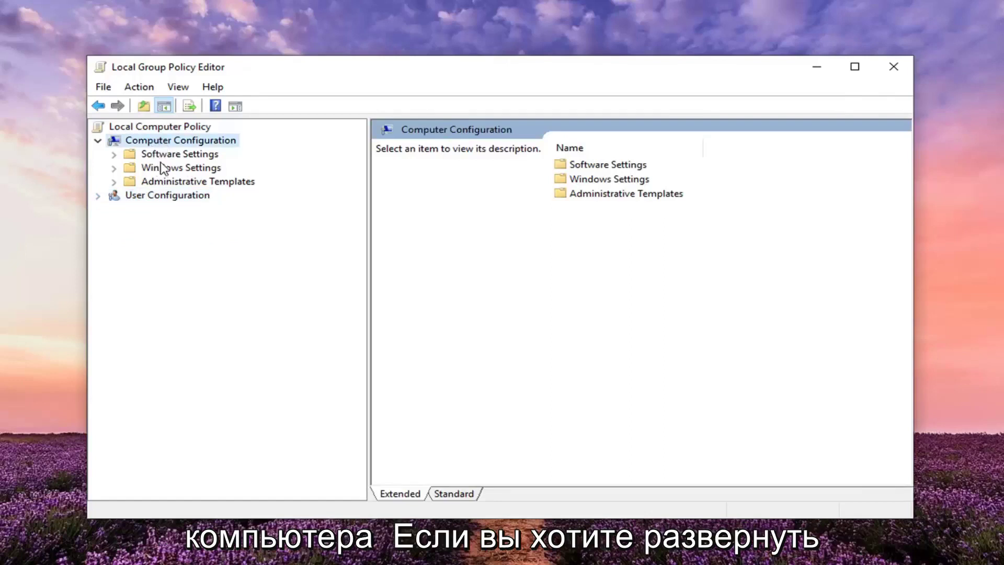
left_click(163, 181)
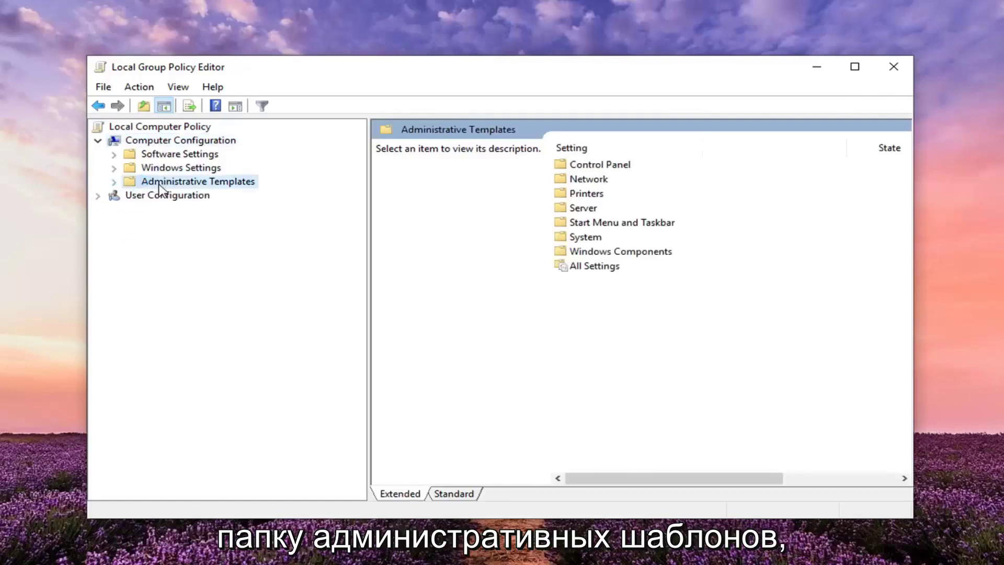
left_click(113, 182)
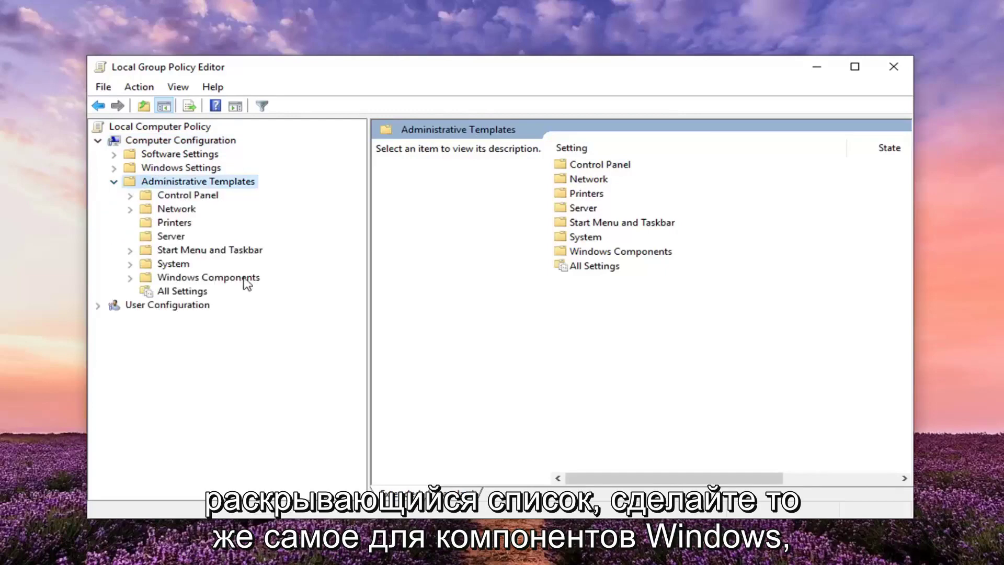
left_click(179, 279)
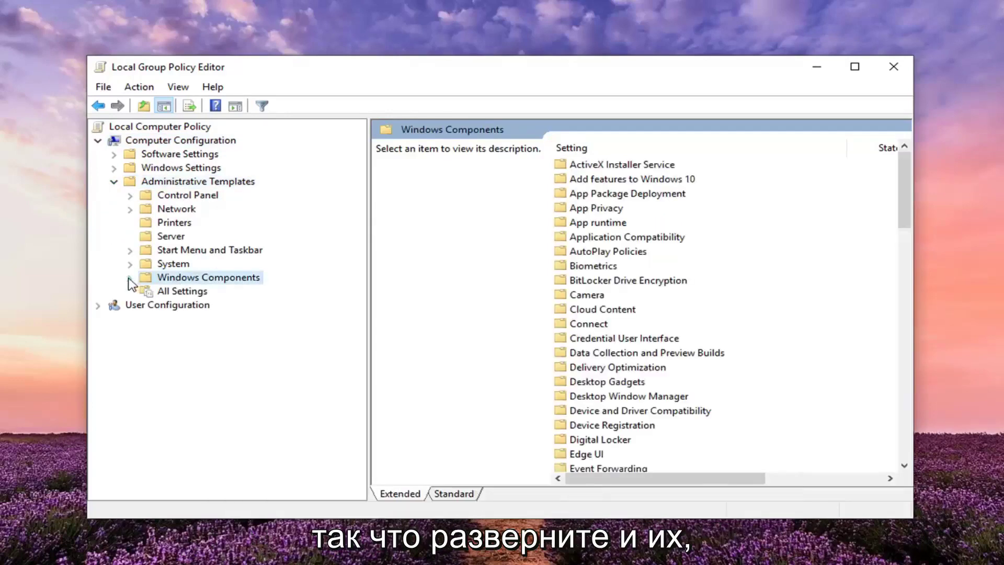
left_click(130, 278)
- Open the Windows Update folder under Windows Components to list its 33 policies
scroll(266, 261, "down", 7)
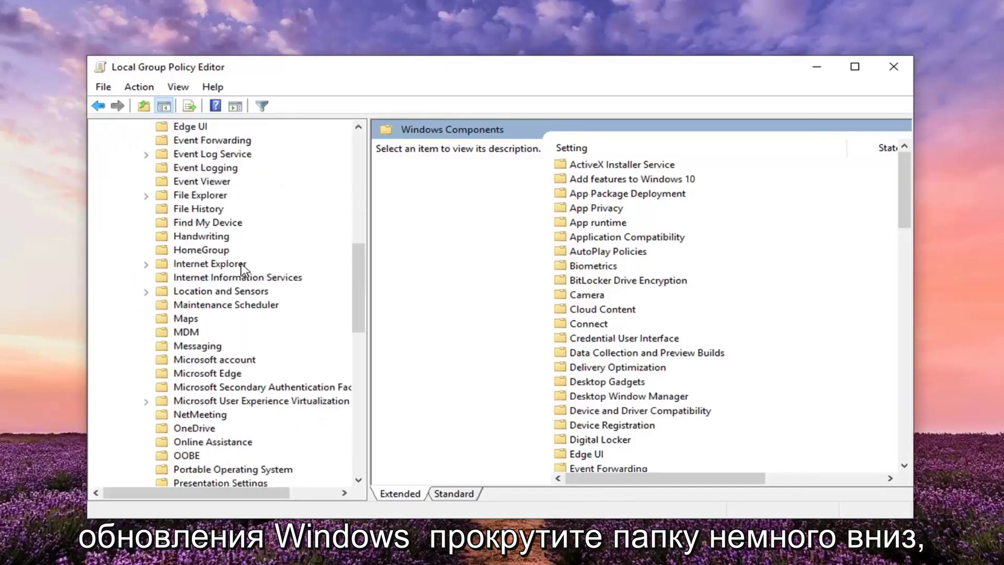
scroll(237, 280, "down", 12)
scroll(223, 340, "down", 2)
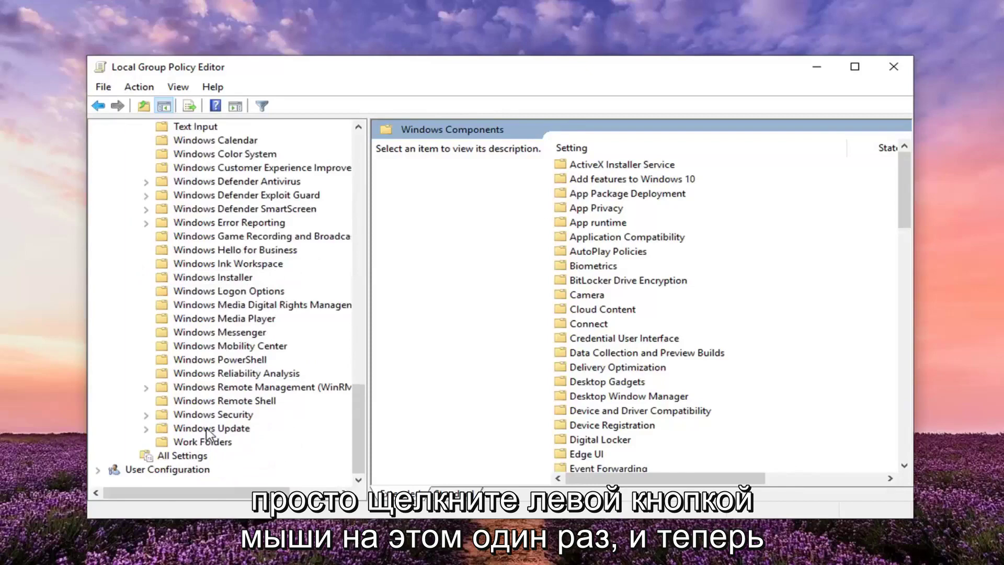
left_click(209, 427)
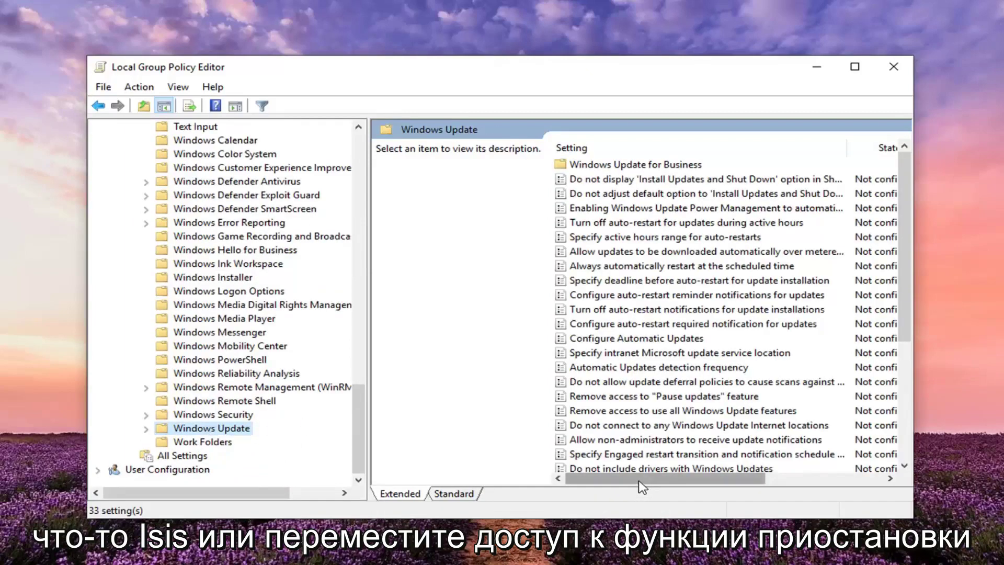
- Select the 'Remove access to "Pause updates" feature' policy to view its description
left_click(615, 399)
scroll(615, 399, "down", 4)
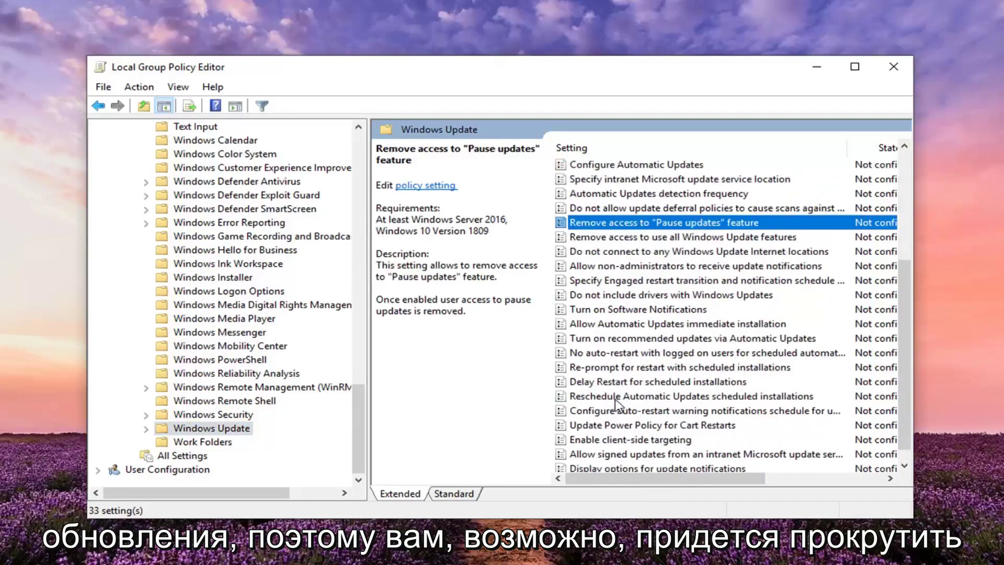
scroll(615, 400, "up", 2)
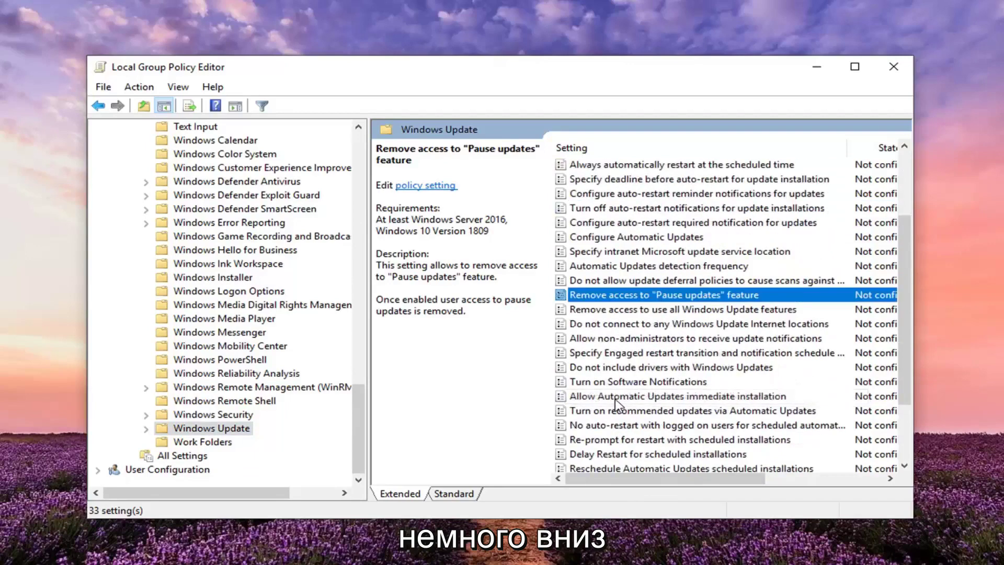
scroll(615, 398, "up", 1)
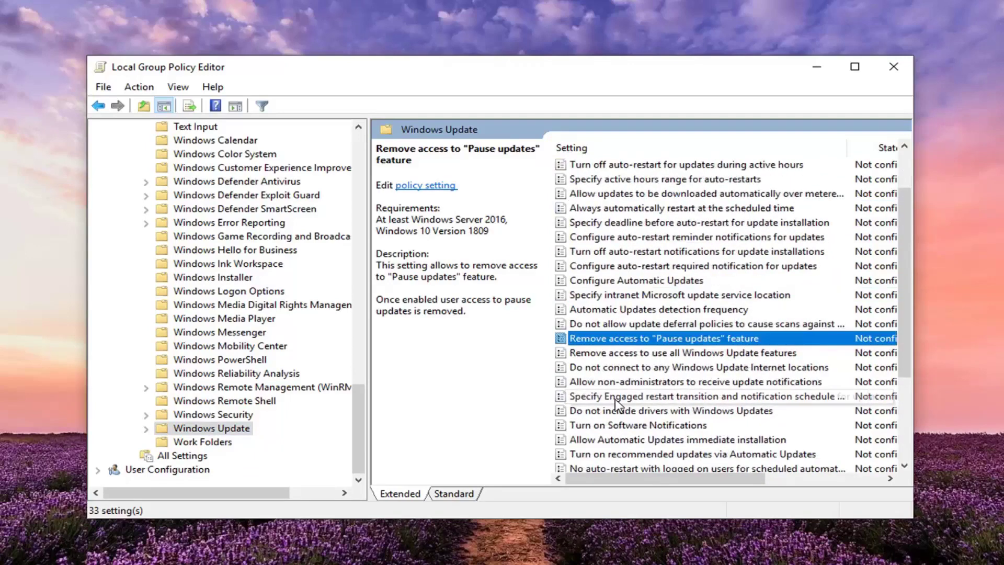
scroll(615, 398, "up", 2)
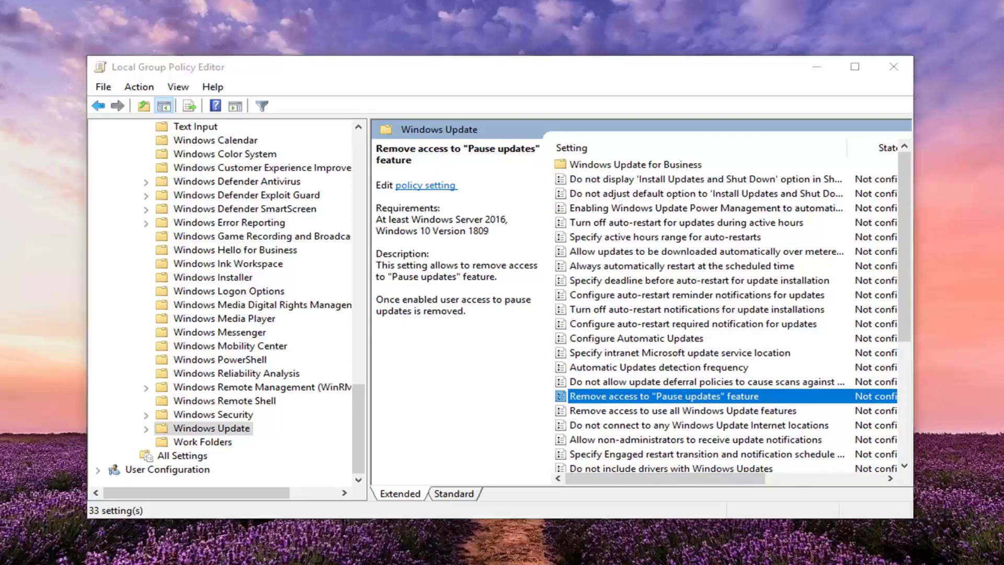
- Set 'Remove access to "Pause updates" feature' to Enabled, then apply and confirm
key("Return")
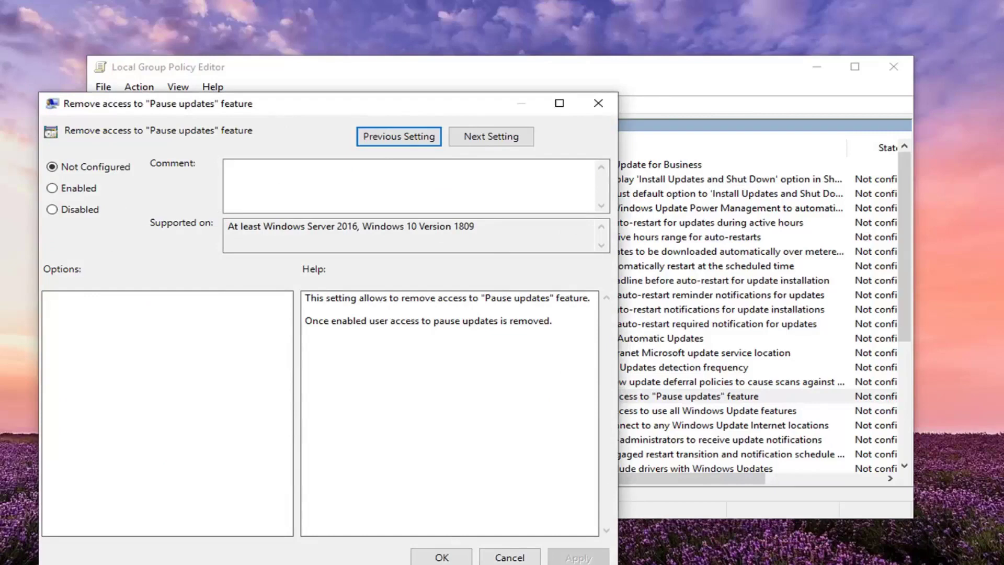
left_click_drag(195, 111, 417, 43)
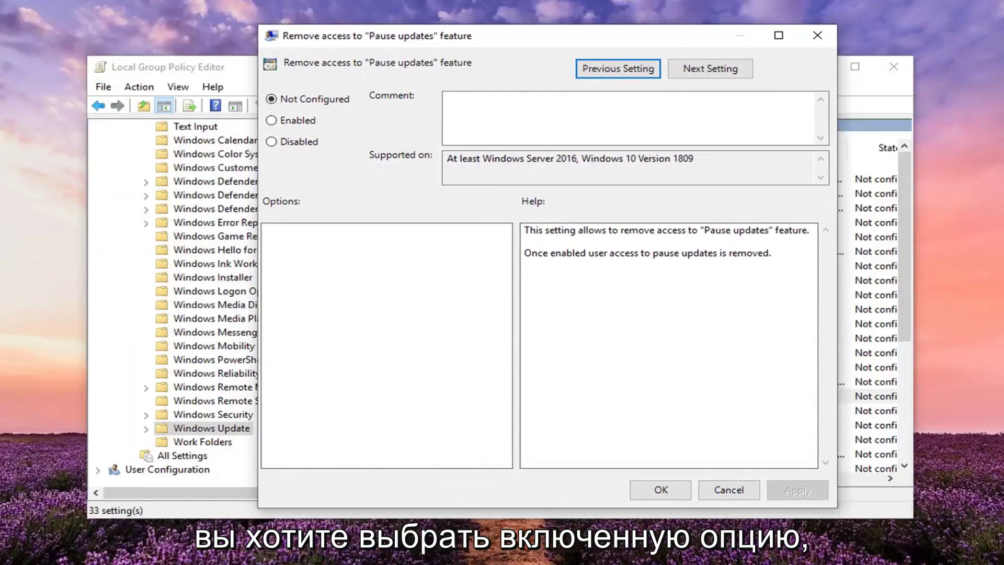
left_click(271, 121)
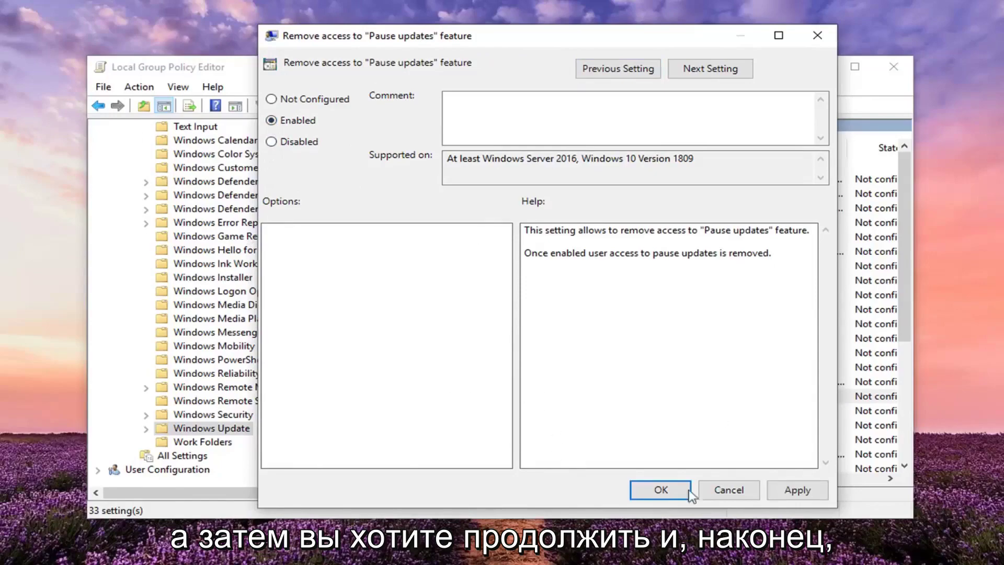
left_click(797, 489)
left_click(657, 489)
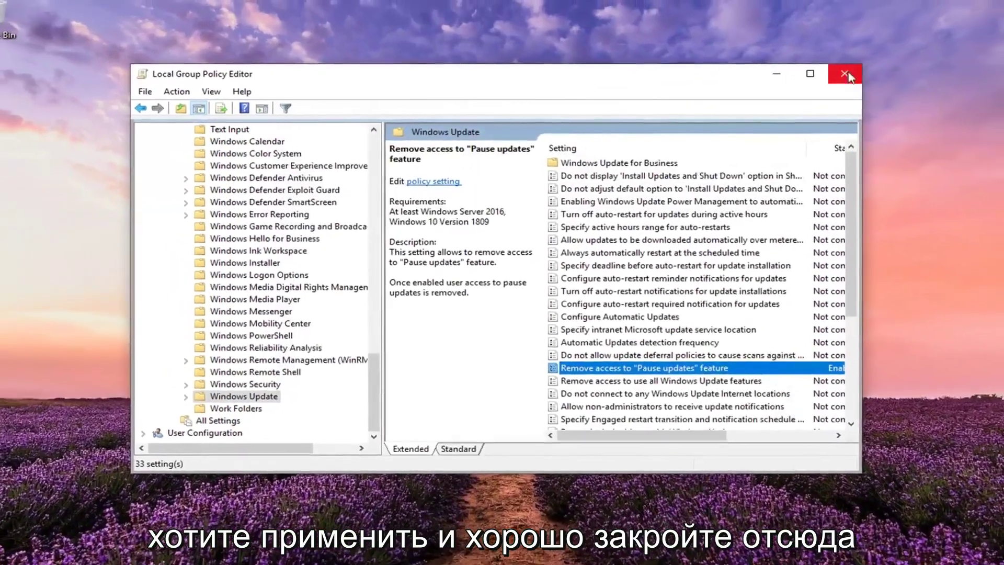
- Close the Local Group Policy Editor window to return to the desktop
left_click(893, 66)
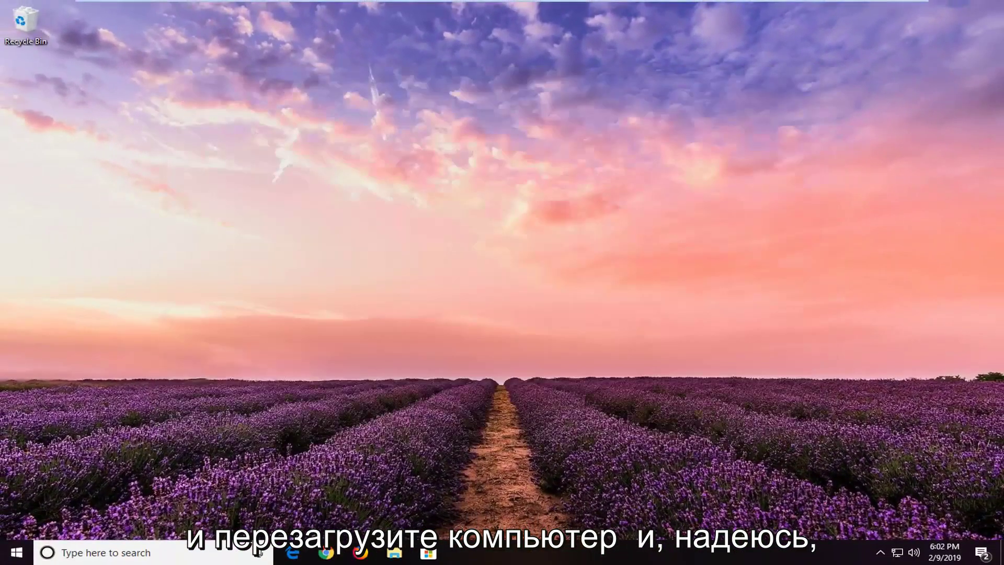